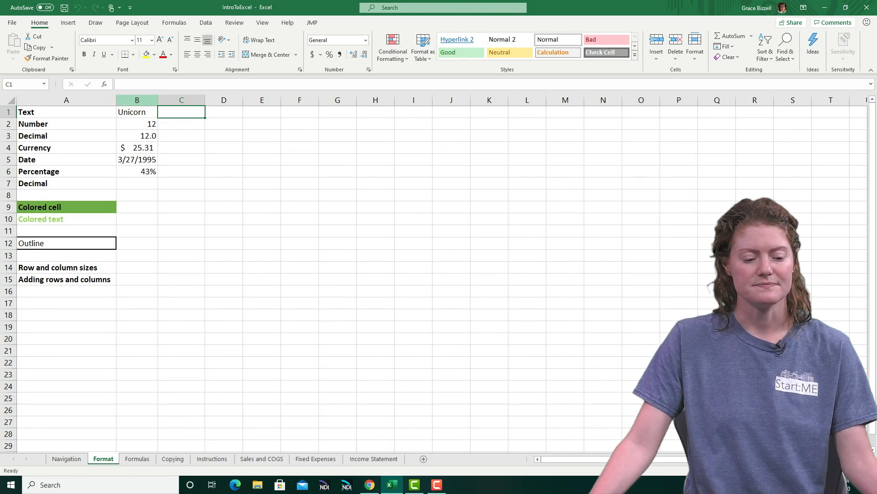
# Enter Unicorn in cell C1 as the text example and 12 in cell C2 as the number example
pyautogui.click(137, 101)
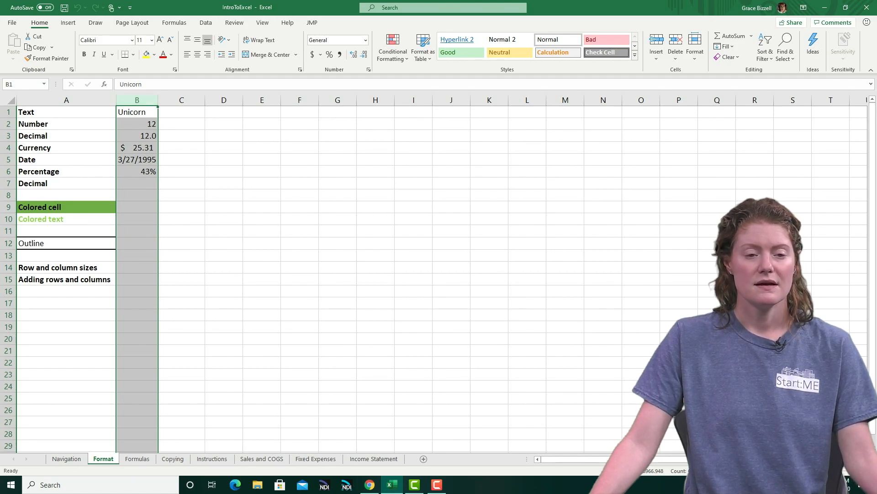
pyautogui.click(182, 112)
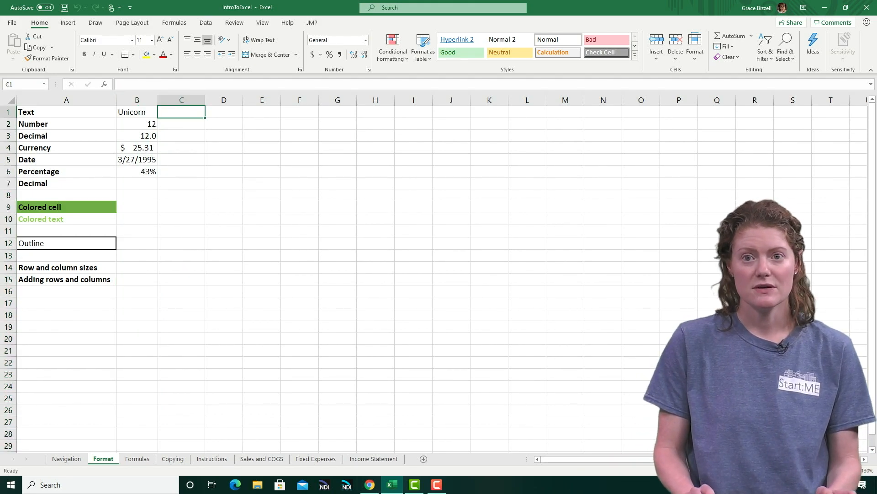
pyautogui.write('Unico')
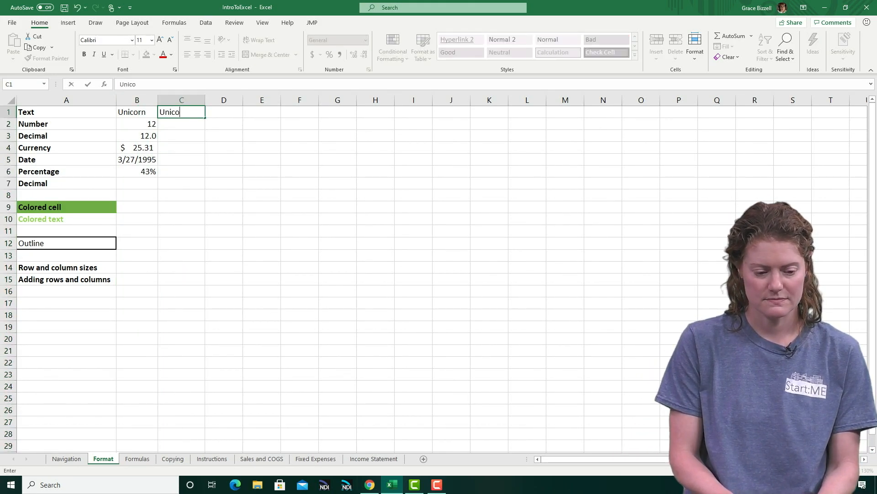
pyautogui.write('rn')
pyautogui.press('Return')
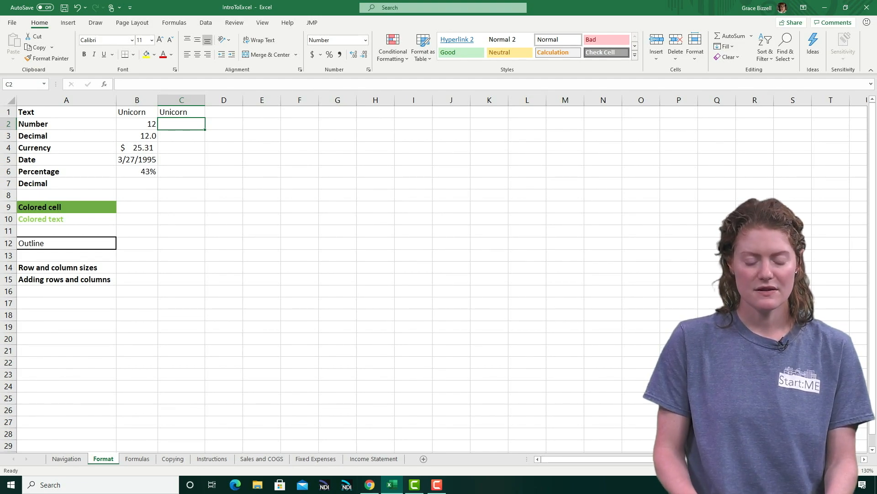
pyautogui.write('12')
pyautogui.press('Return')
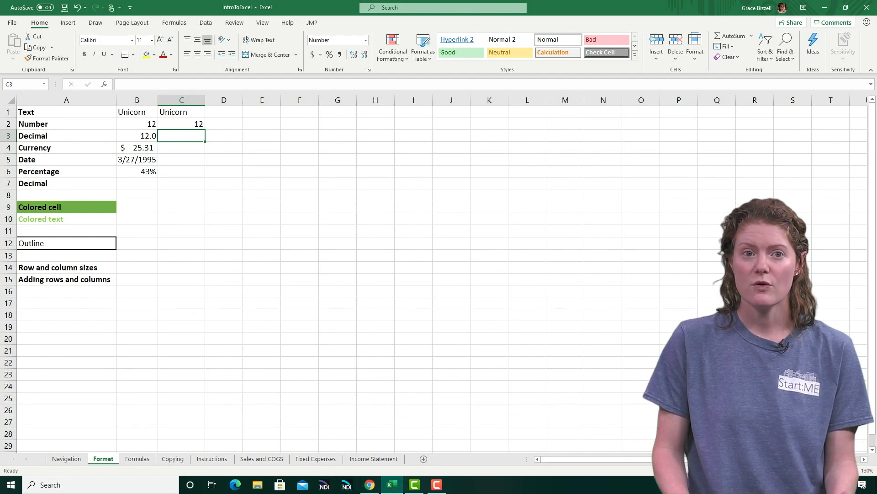
# Enter 12 in cell C3 and adjust its decimal places so that it shows as 12.0
pyautogui.write('12')
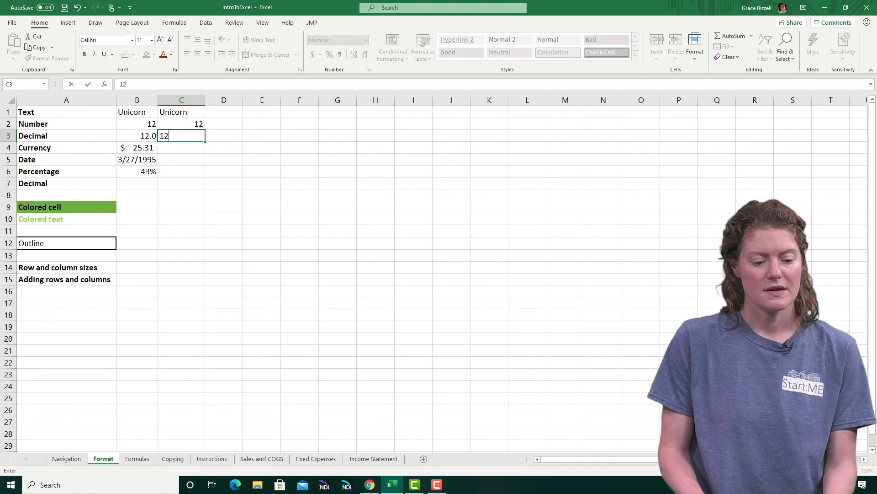
pyautogui.press('Return')
pyautogui.click(182, 135)
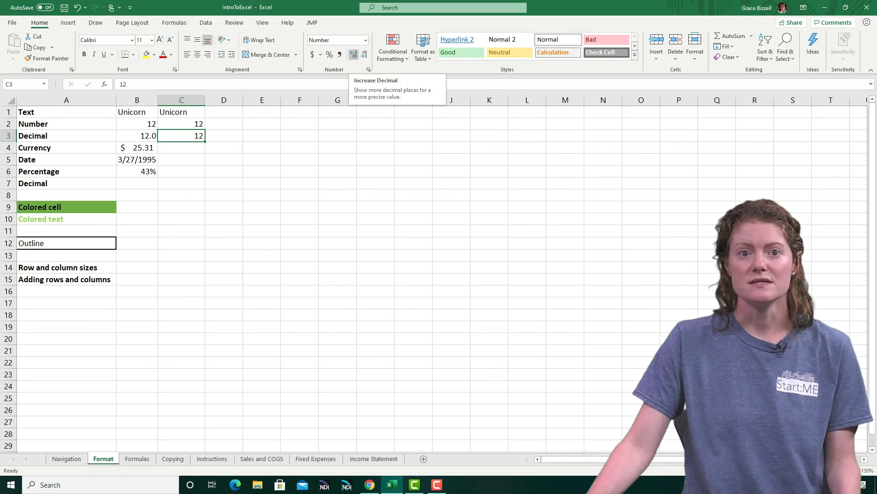
pyautogui.click(354, 54)
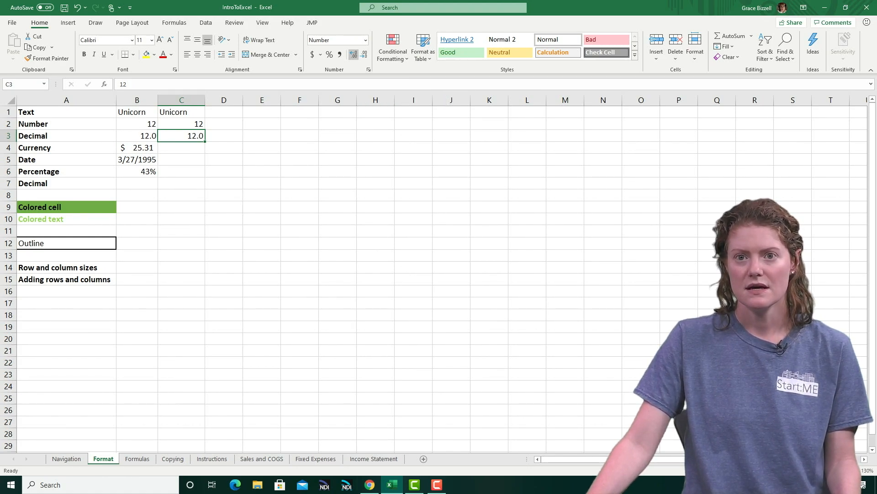
pyautogui.click(354, 55)
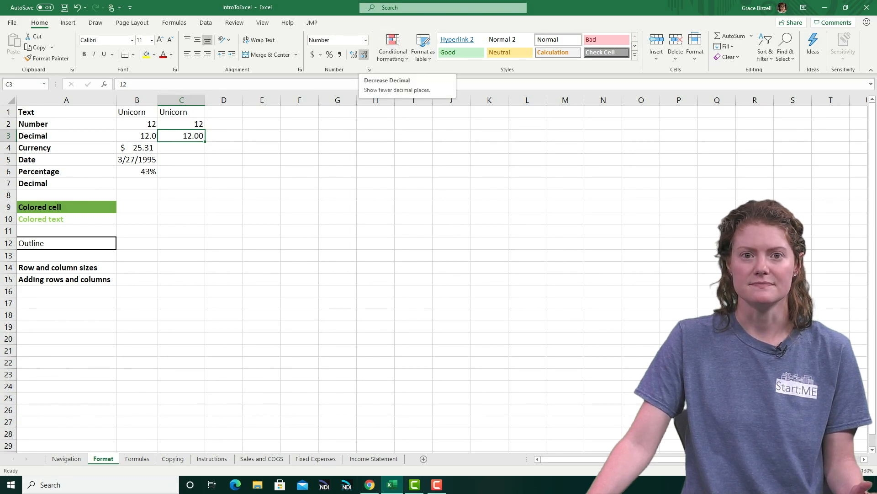
pyautogui.click(363, 55)
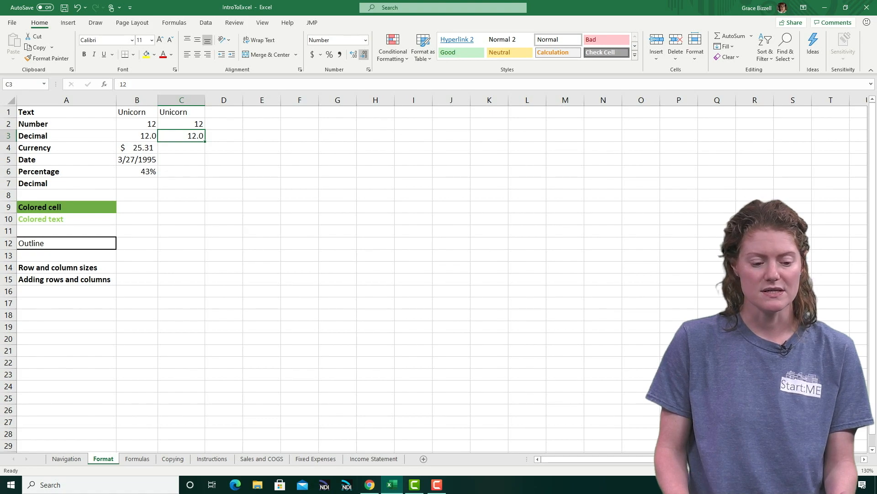
# Enter 25.31 in cell C4 and apply the Accounting number format with a dollar sign
pyautogui.press('Down')
pyautogui.write('25.')
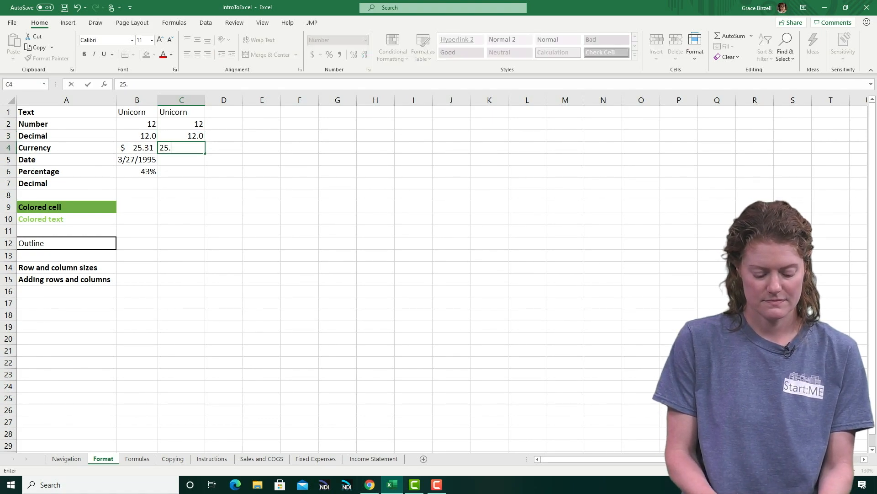
pyautogui.write('31')
pyautogui.press('Return')
pyautogui.press('Up')
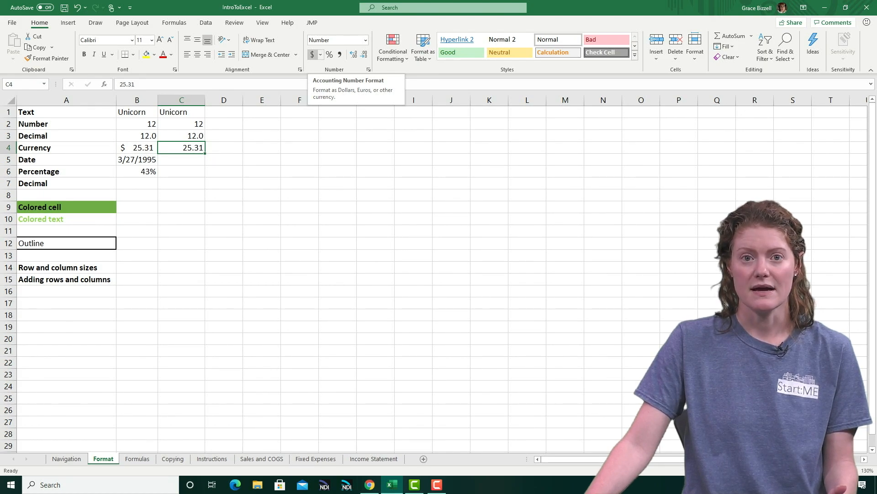
pyautogui.click(312, 54)
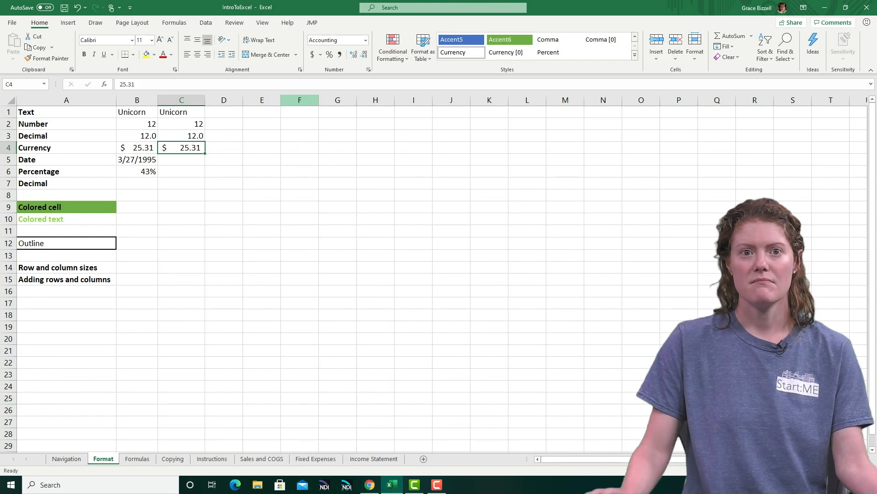
# Enter the date 3/27/95 in cell C5 beside the Date example
pyautogui.press('Down')
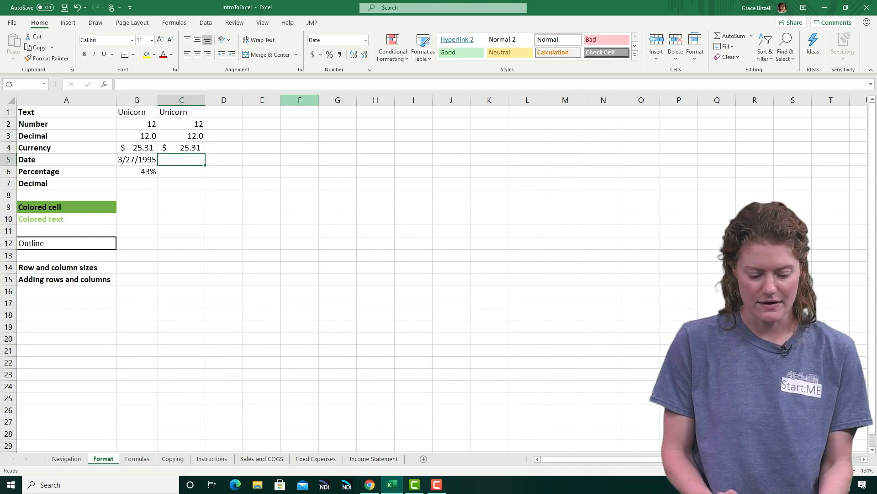
pyautogui.write('3/27/')
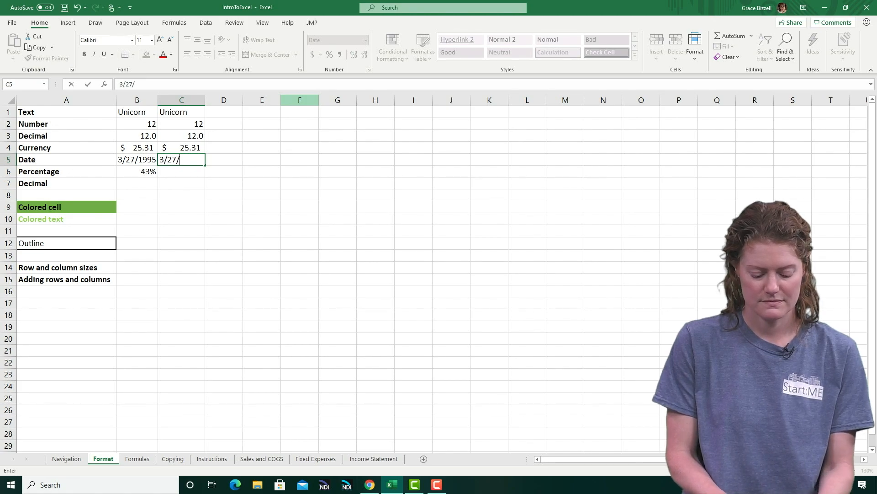
pyautogui.write('95')
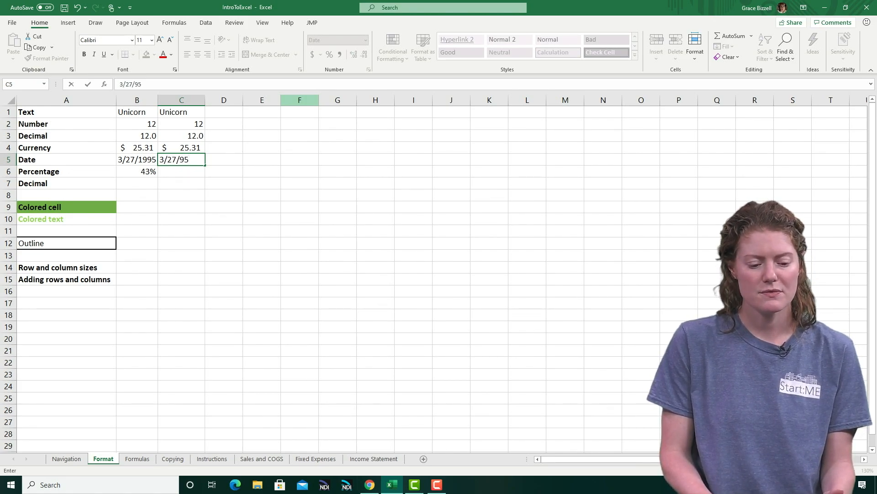
pyautogui.press('Return')
pyautogui.press('Up')
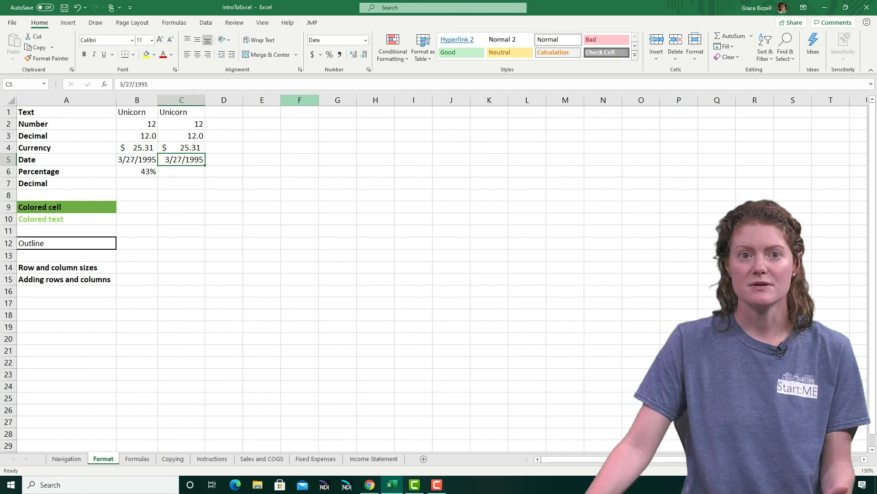
# Format the date in C5 as Long Date and widen column C until the full date fits
pyautogui.click(365, 40)
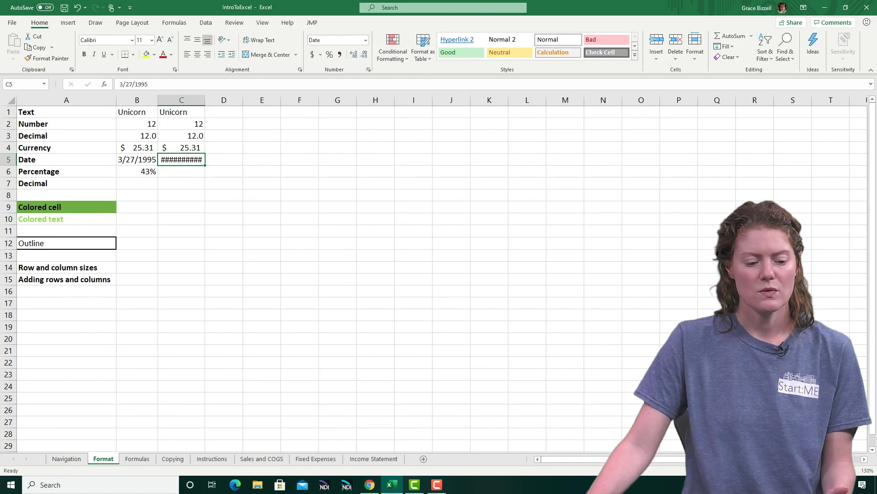
pyautogui.moveTo(205, 100); pyautogui.dragTo(269, 100)
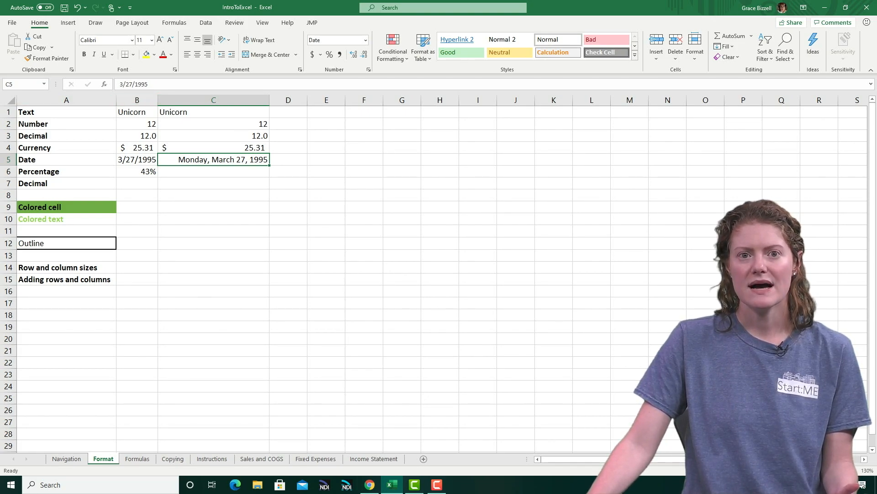
# Try the Number format on the date in C5, and switch the cell back to Short Date
pyautogui.click(366, 40)
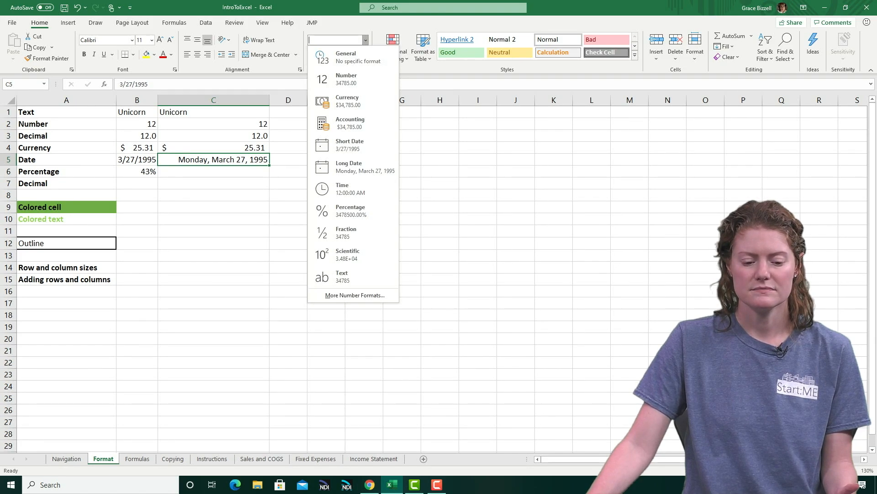
pyautogui.click(343, 79)
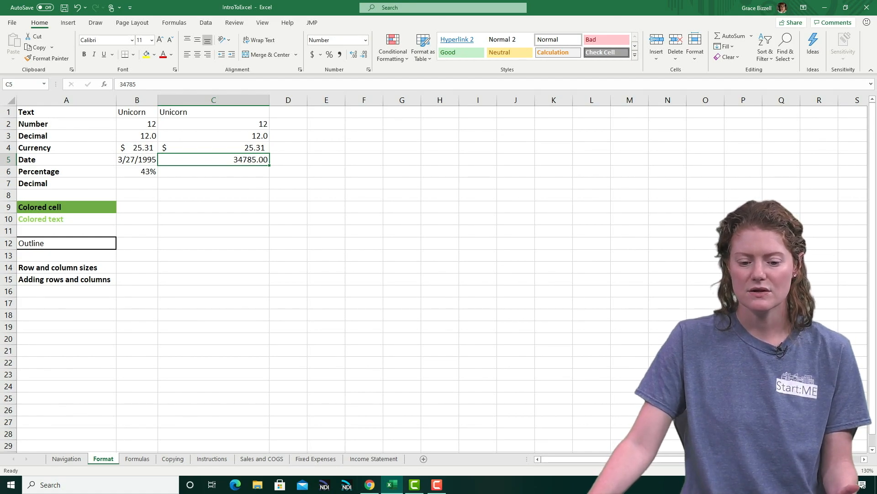
pyautogui.click(365, 40)
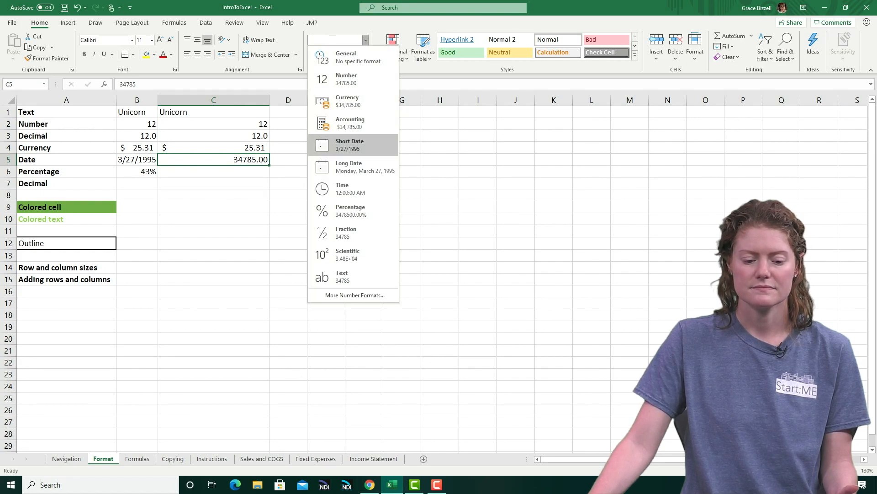
pyautogui.click(355, 144)
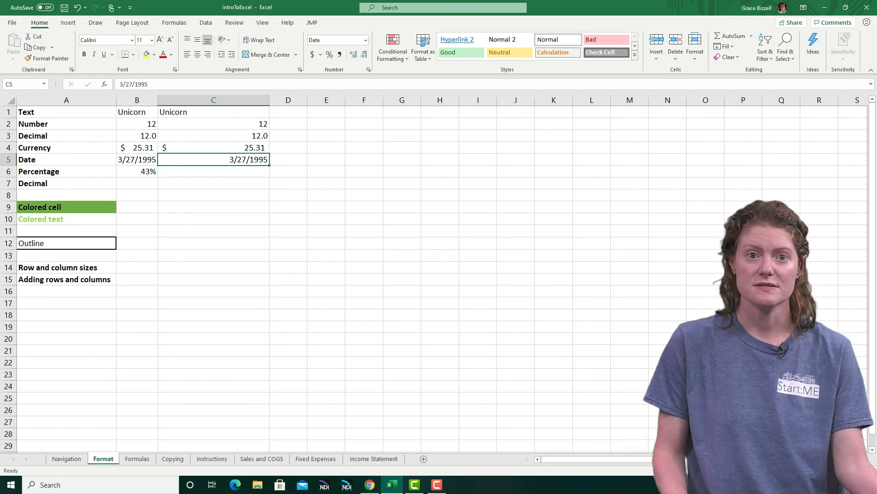
# Enter 43% in cell C6 beside the Percentage example
pyautogui.press('Down')
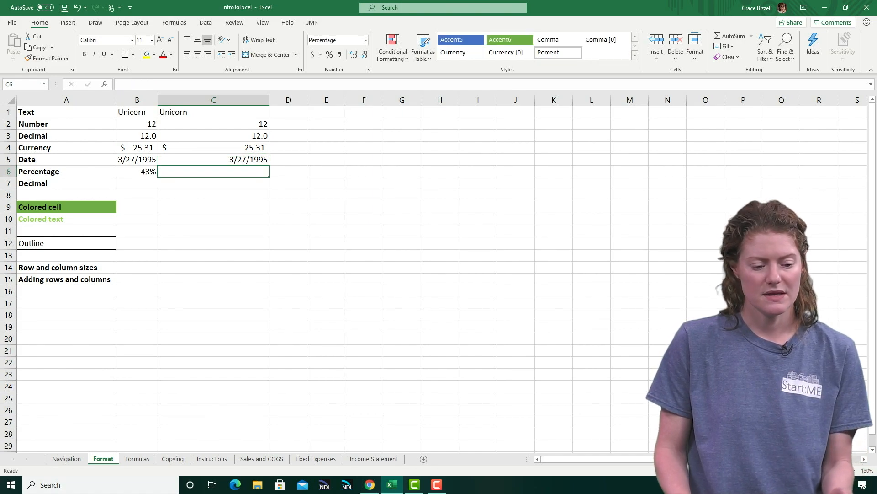
pyautogui.write('43')
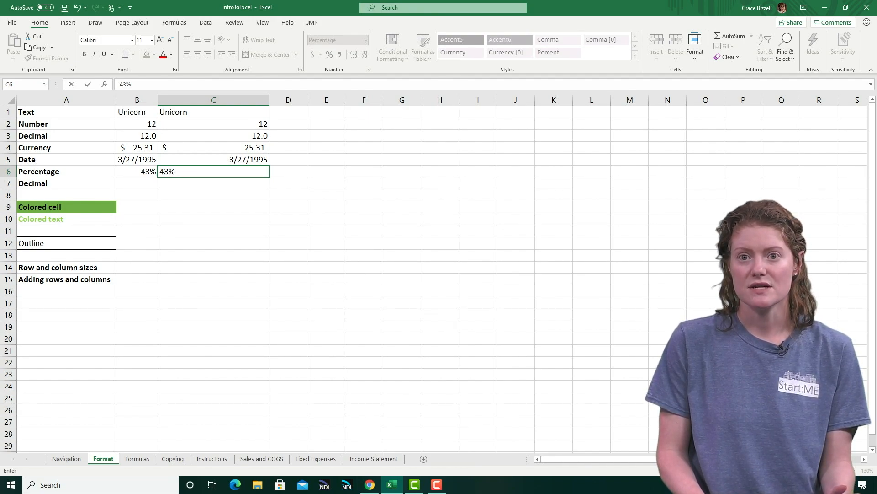
pyautogui.press('Return')
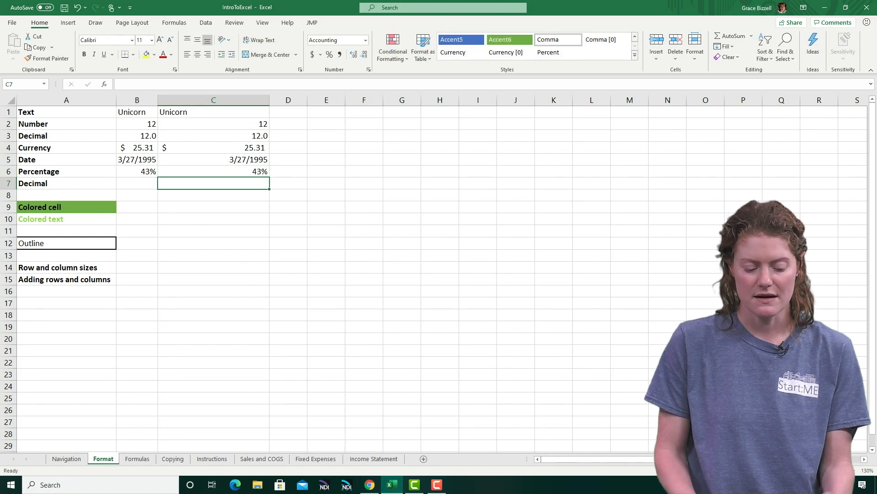
# Enter 43 in cell C7 and apply the Percentage format to it
pyautogui.write('43')
pyautogui.press('Return')
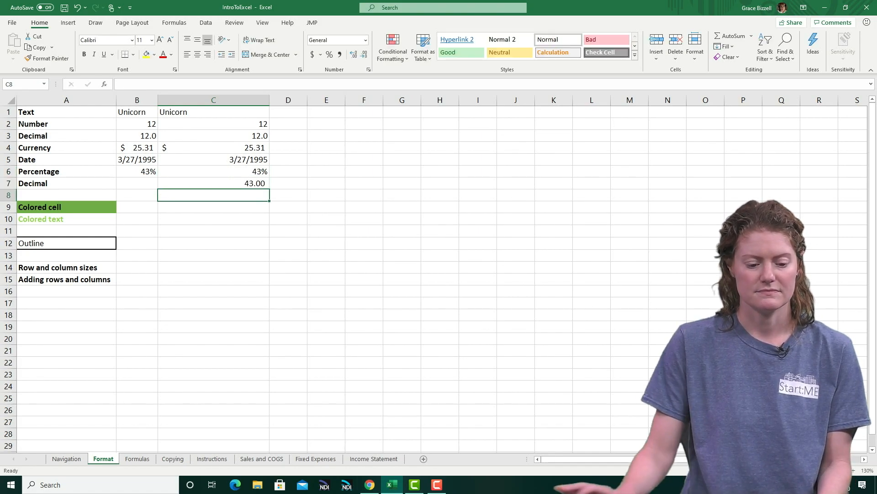
pyautogui.press('Up')
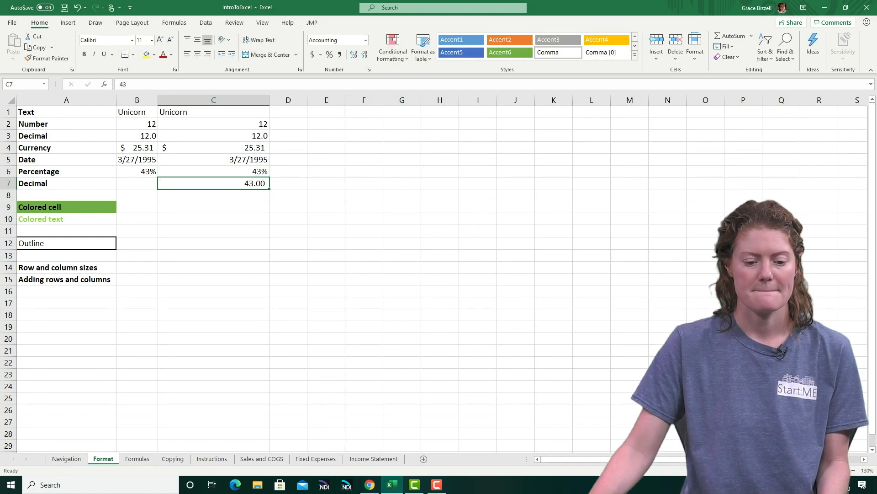
pyautogui.click(329, 54)
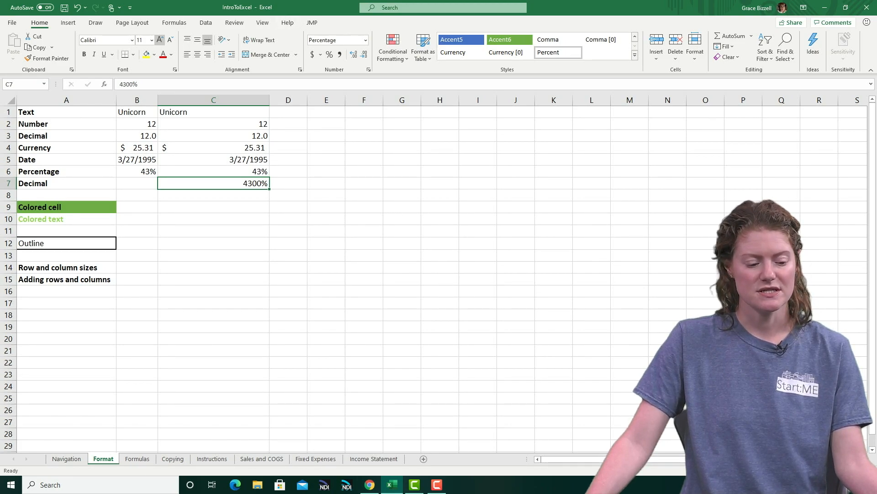
# Format cell A9 ("Colored cell") with the Abadi font at size 20 and a light blue fill
pyautogui.click(66, 207)
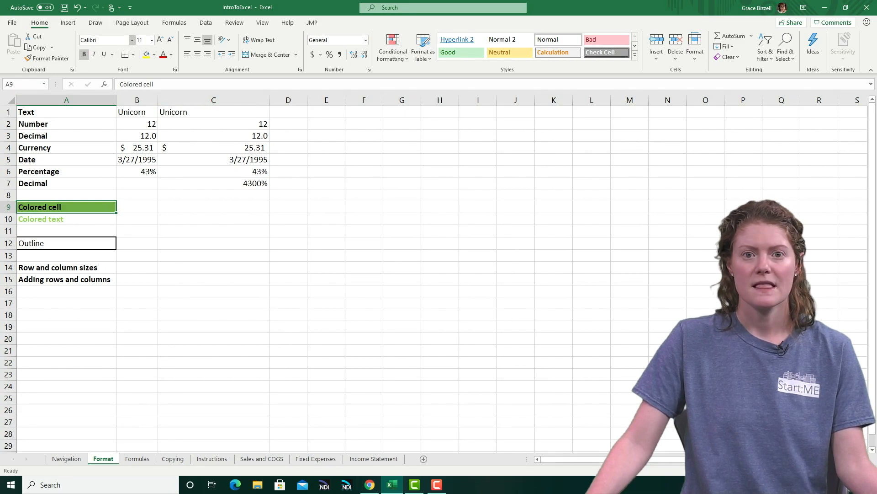
pyautogui.click(132, 40)
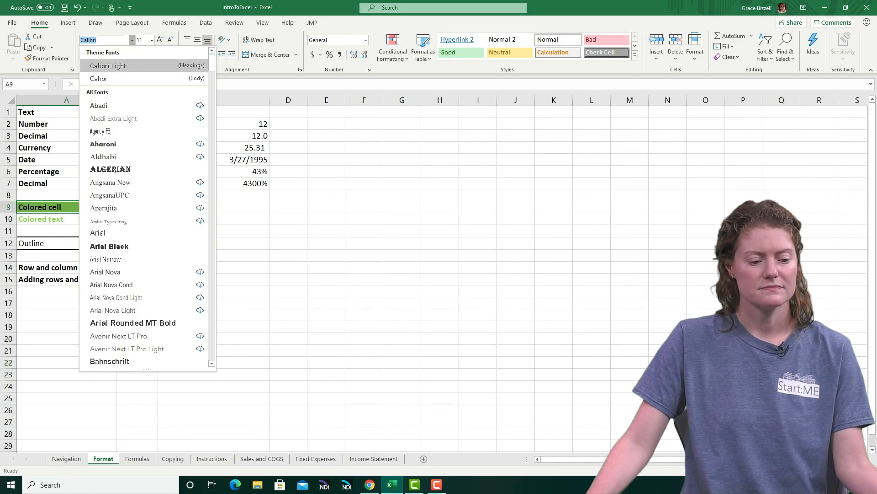
pyautogui.click(99, 105)
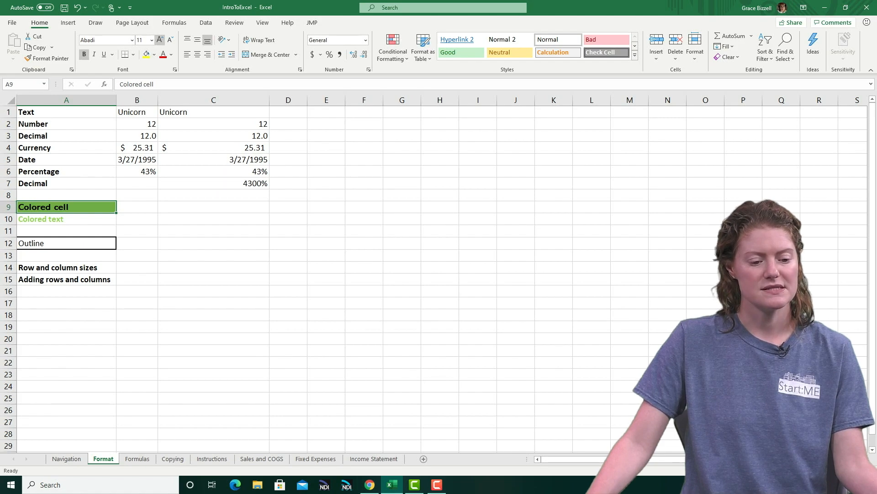
pyautogui.click(152, 40)
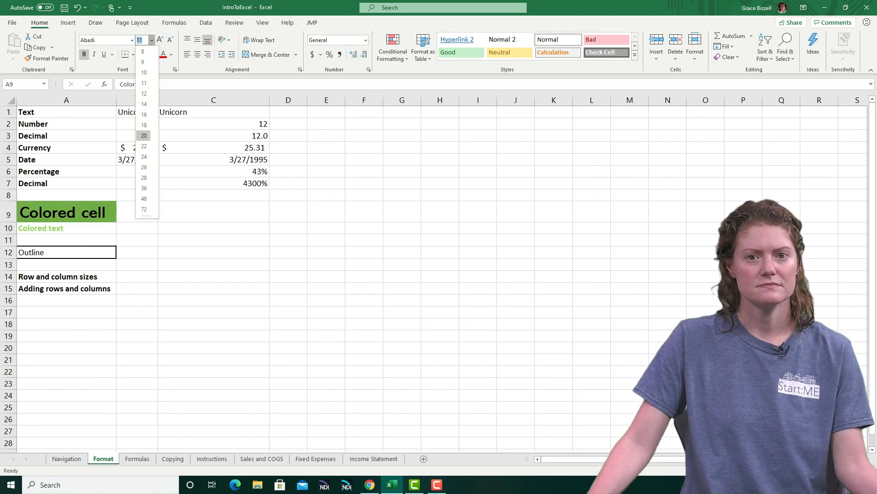
pyautogui.click(144, 135)
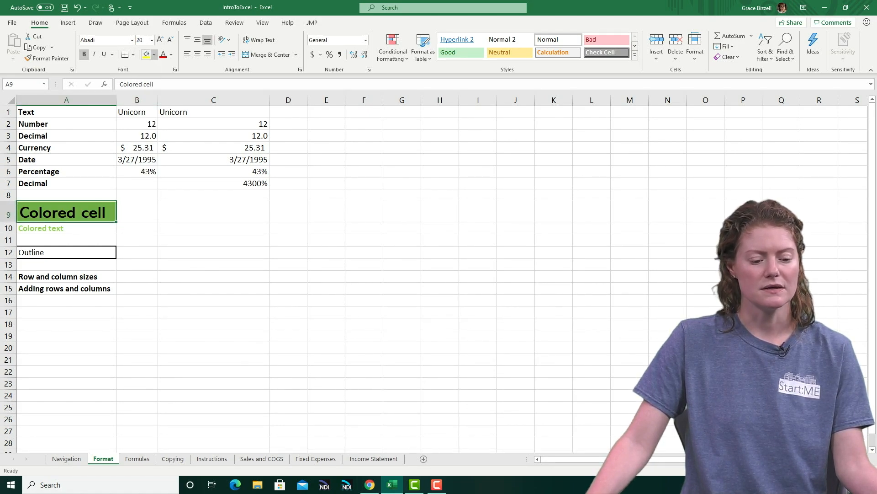
pyautogui.click(154, 54)
pyautogui.click(177, 96)
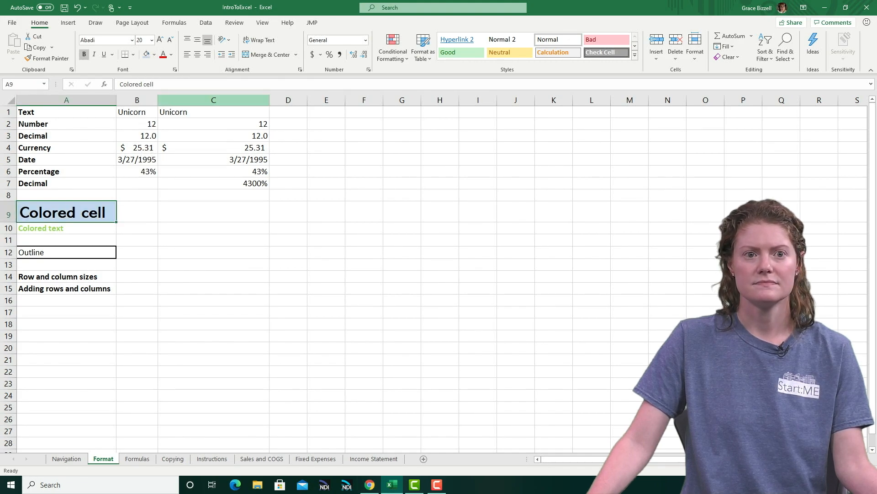
# Set the font color of the "Colored cell" text in A9 to gray and of "Colored text" in A10 to Automatic
pyautogui.click(171, 55)
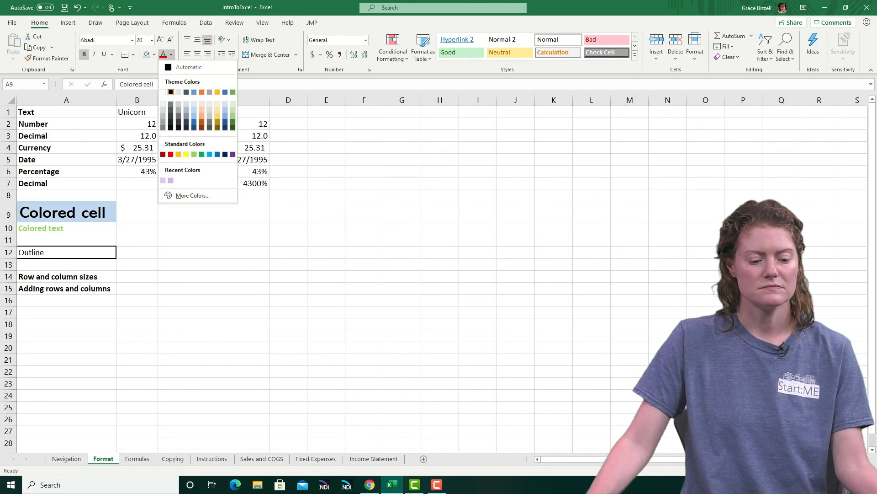
pyautogui.click(179, 116)
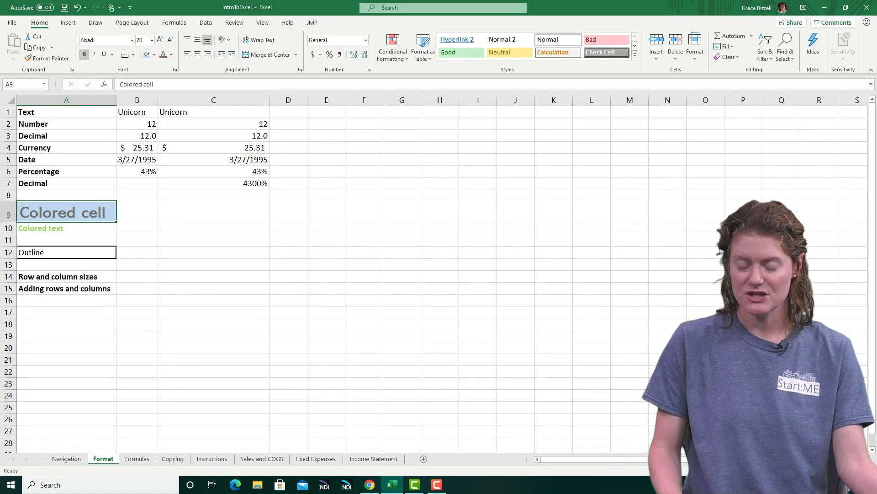
pyautogui.click(66, 228)
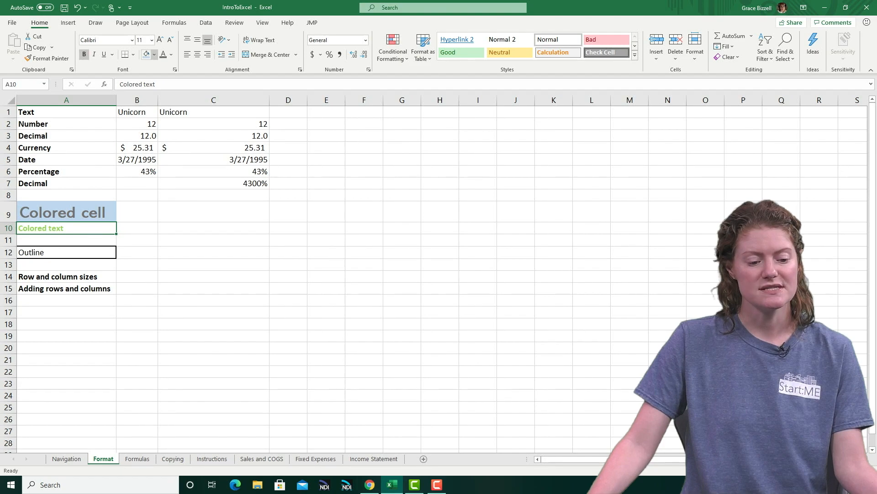
pyautogui.click(171, 55)
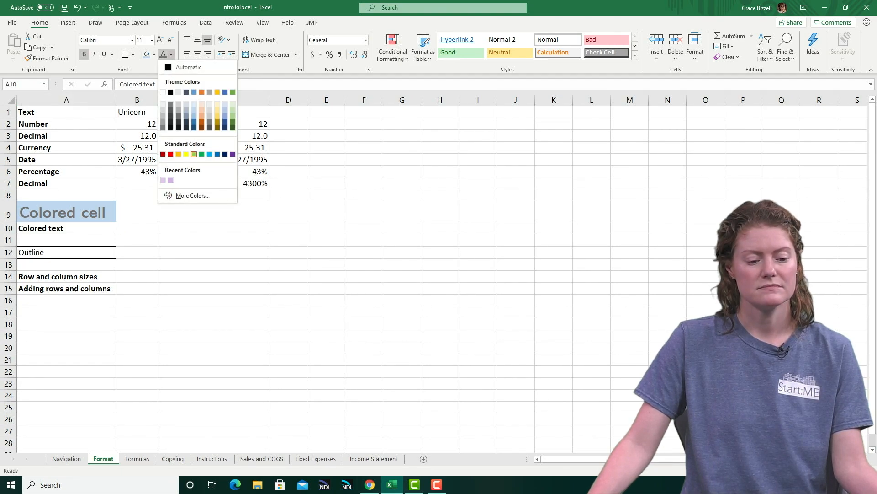
pyautogui.click(192, 67)
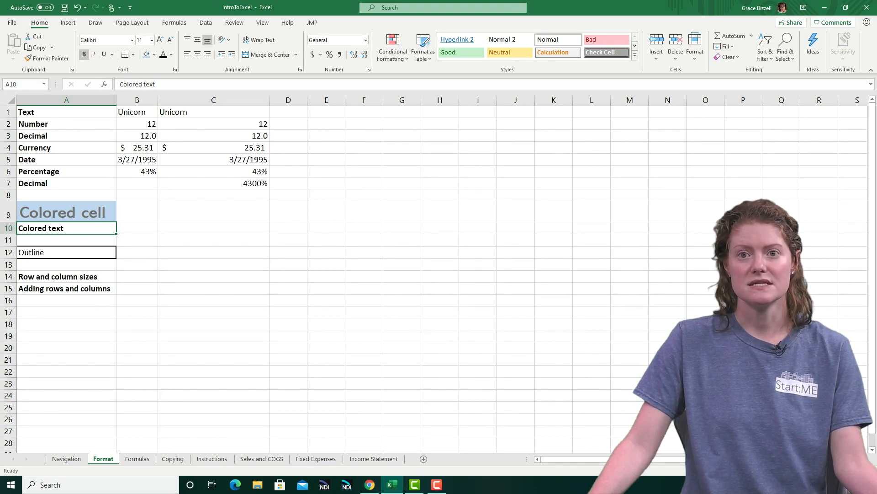
# Apply Thick Outside Borders around the cell range C9:C14
pyautogui.moveTo(213, 212); pyautogui.dragTo(214, 277)
pyautogui.click(133, 54)
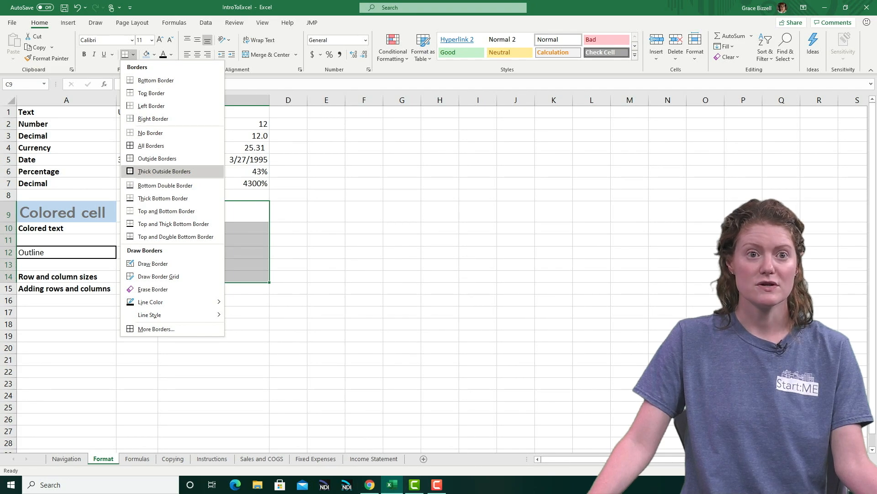
pyautogui.click(164, 170)
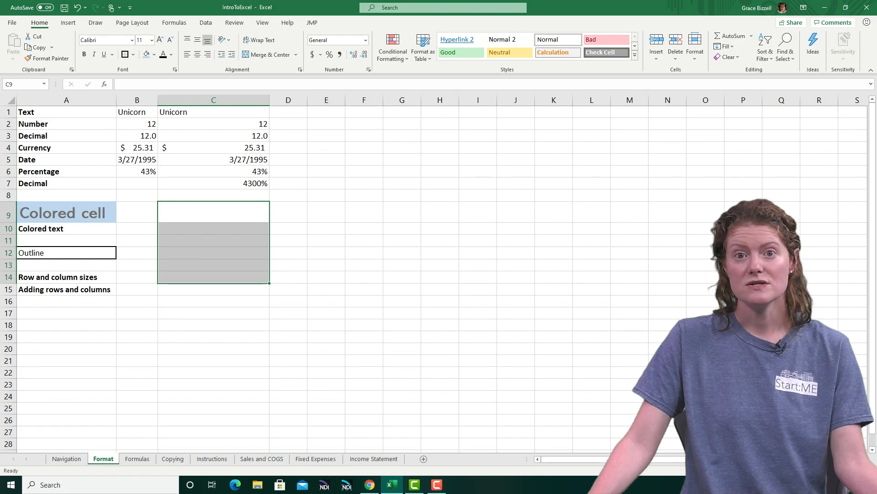
# Widen column A by about half and make row 1 a little more than twice as tall
pyautogui.moveTo(116, 99); pyautogui.dragTo(173, 100)
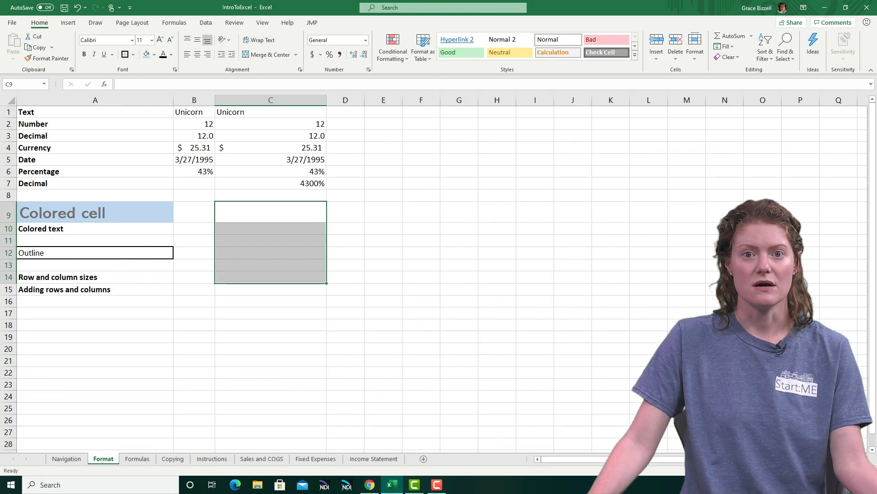
pyautogui.click(95, 112)
pyautogui.moveTo(8, 118); pyautogui.dragTo(8, 134)
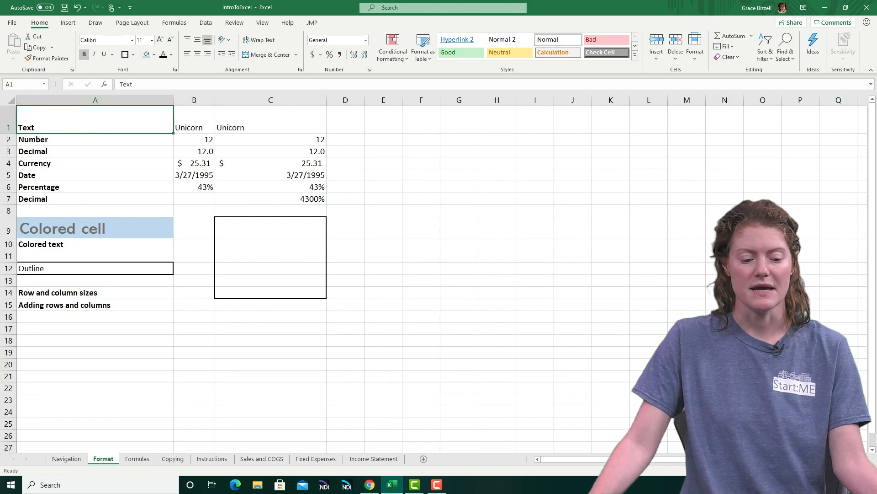
# Insert a new sheet column before column B, which holds the first Unicorn entry
pyautogui.click(194, 120)
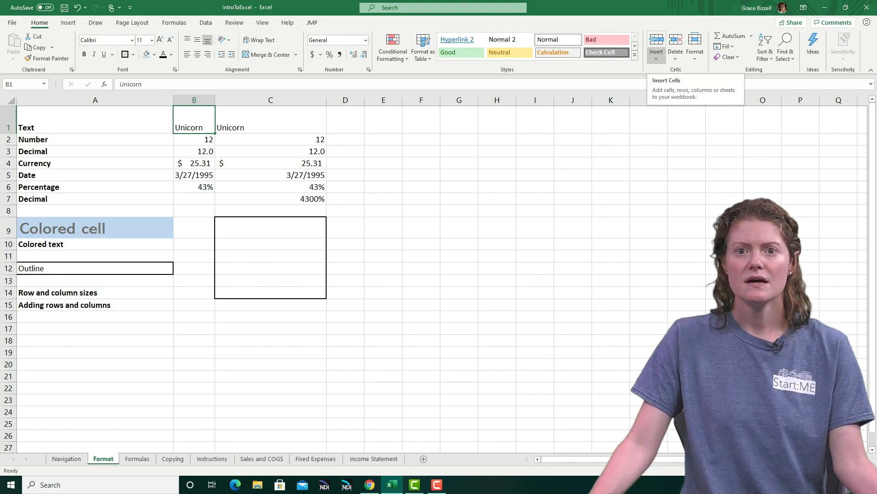
pyautogui.click(656, 54)
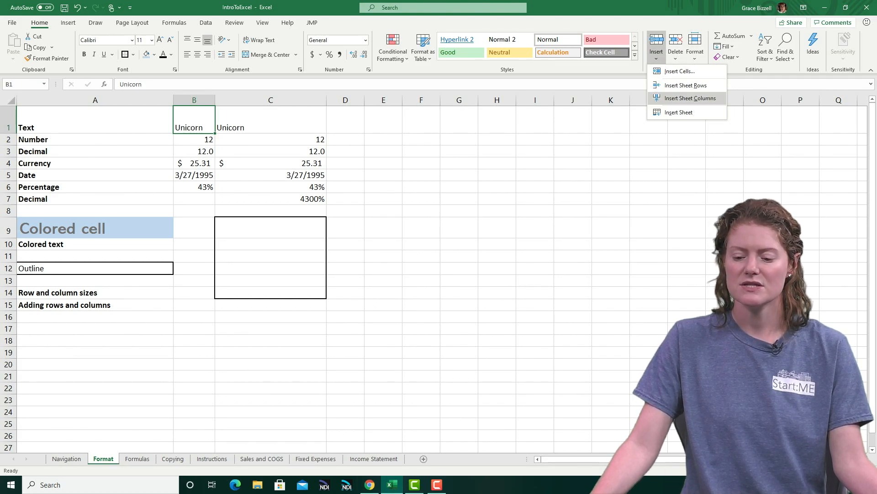
pyautogui.click(690, 98)
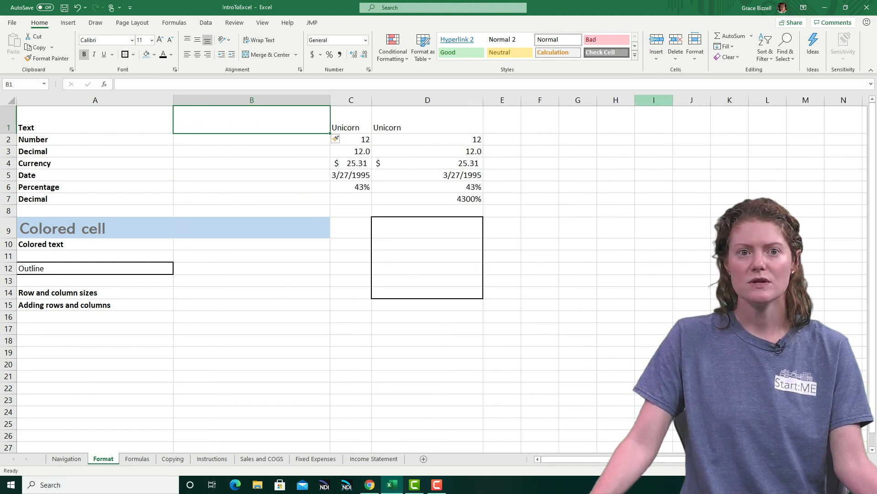